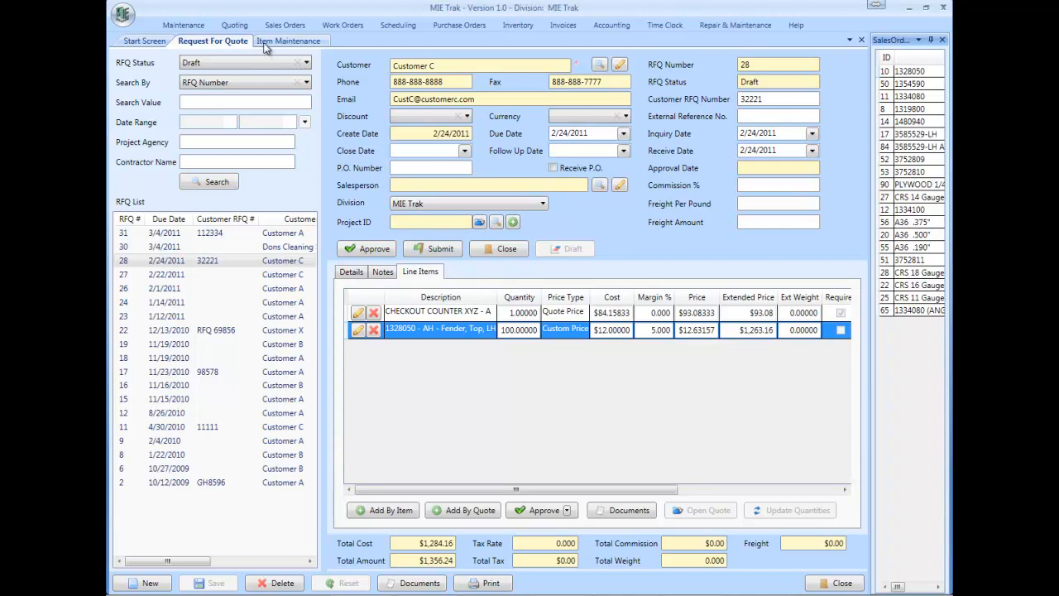
# Step: Open the bracket item's maintenance record, set its default RFQ price type to Base Price, and save the item
pyautogui.click(266, 43)
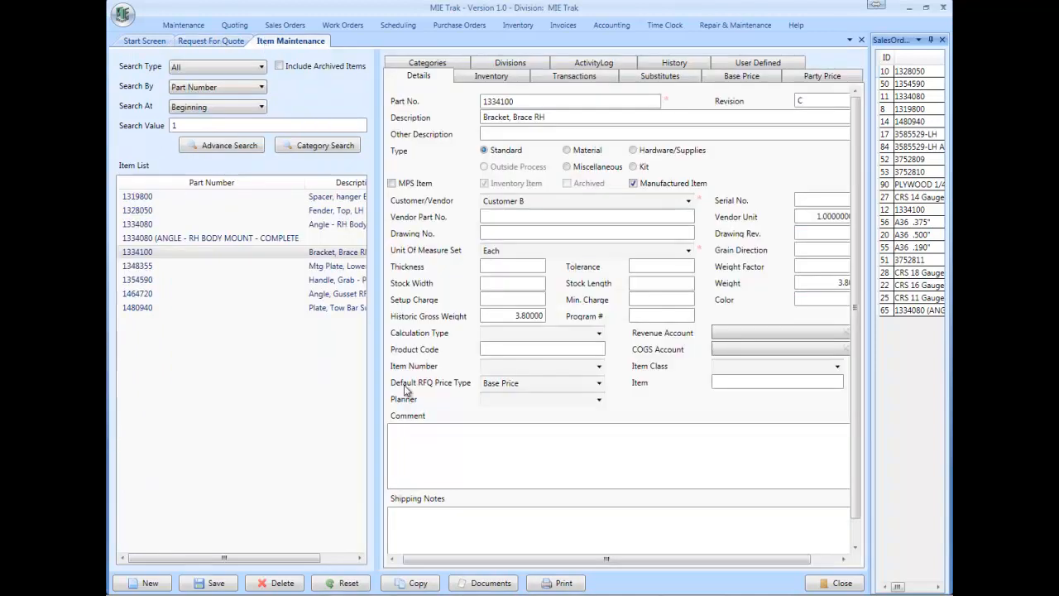
pyautogui.click(535, 384)
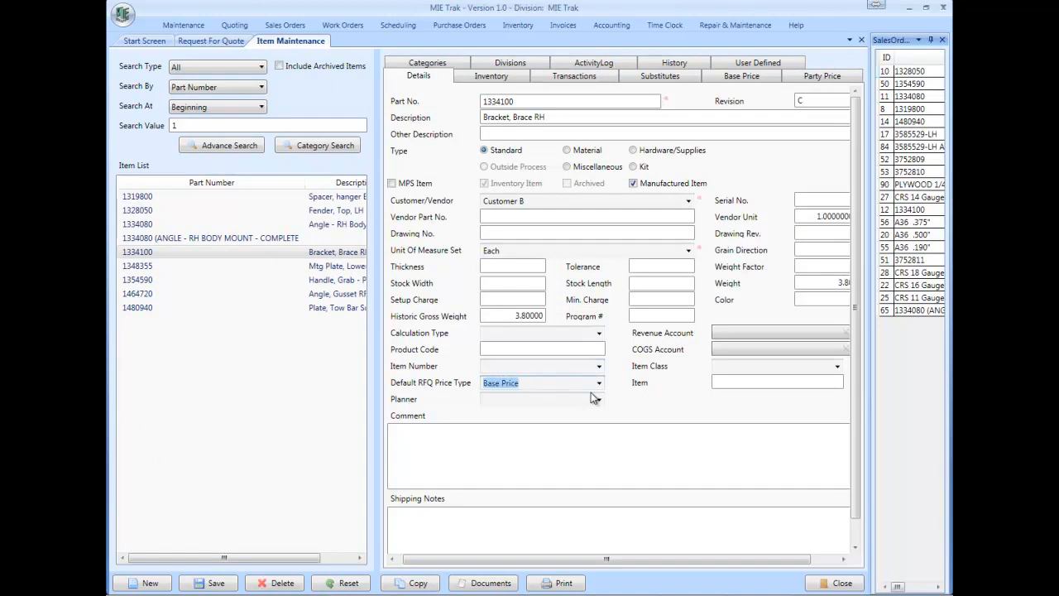
pyautogui.press('Down')
pyautogui.press('Down')
pyautogui.press('Down')
pyautogui.press('Up')
pyautogui.press('Up')
pyautogui.press('Up')
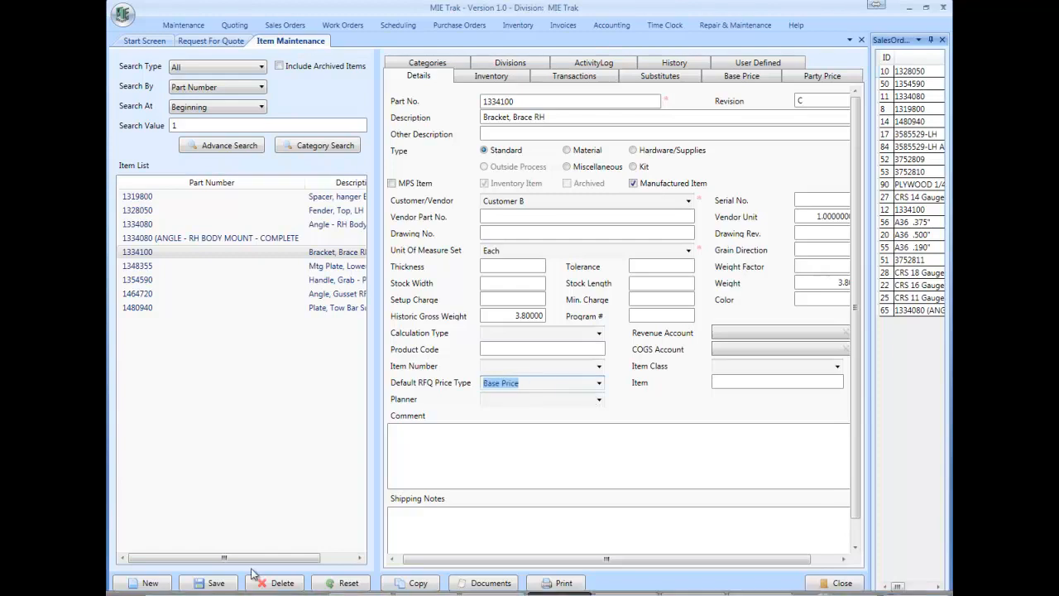
pyautogui.click(214, 583)
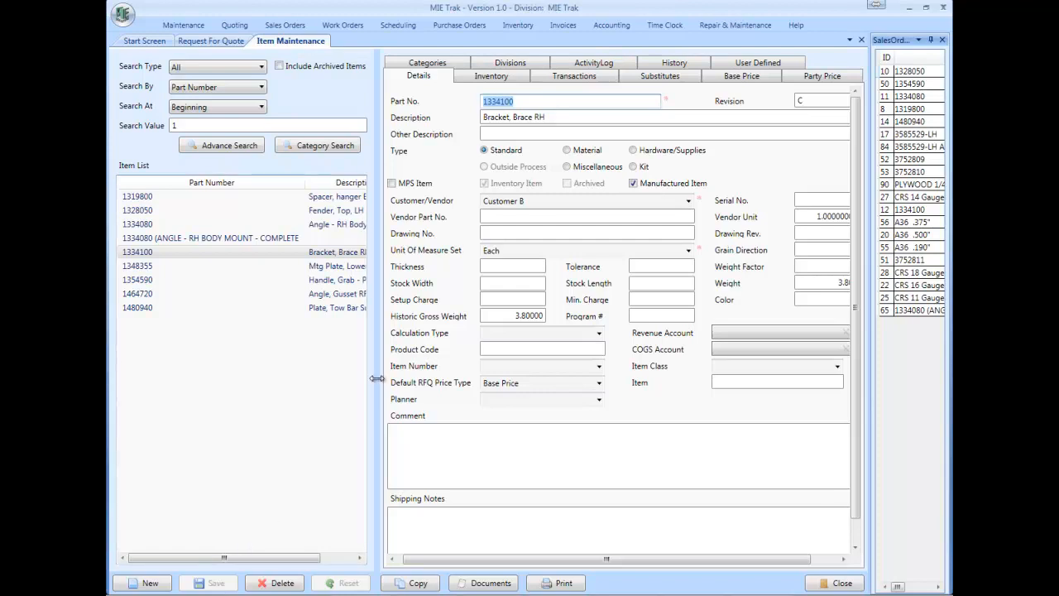
# Step: Open the bracket's base price tab and examine the columns of the existing price break row
pyautogui.click(732, 80)
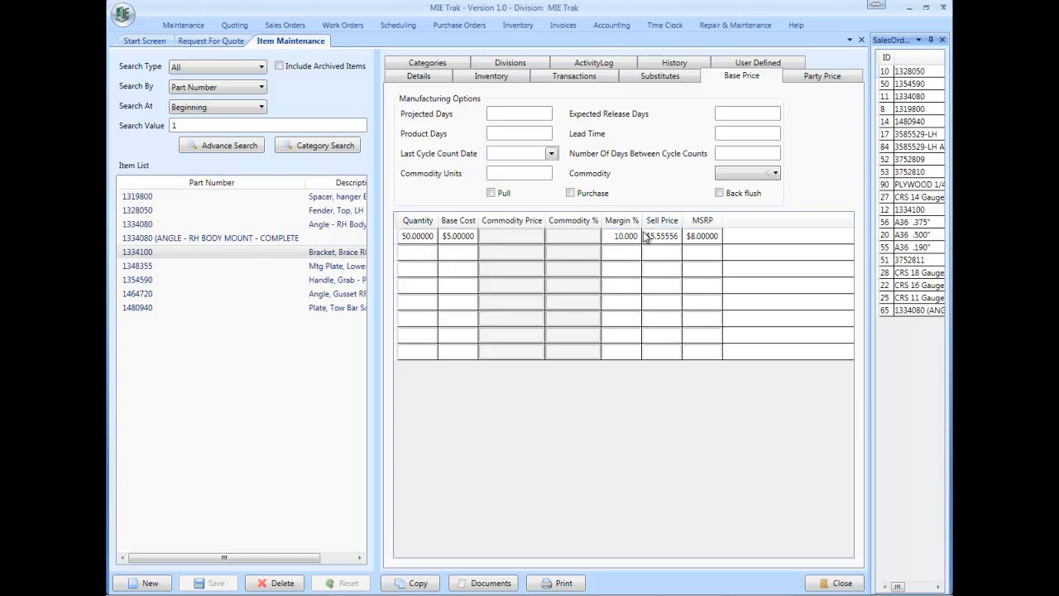
pyautogui.click(406, 252)
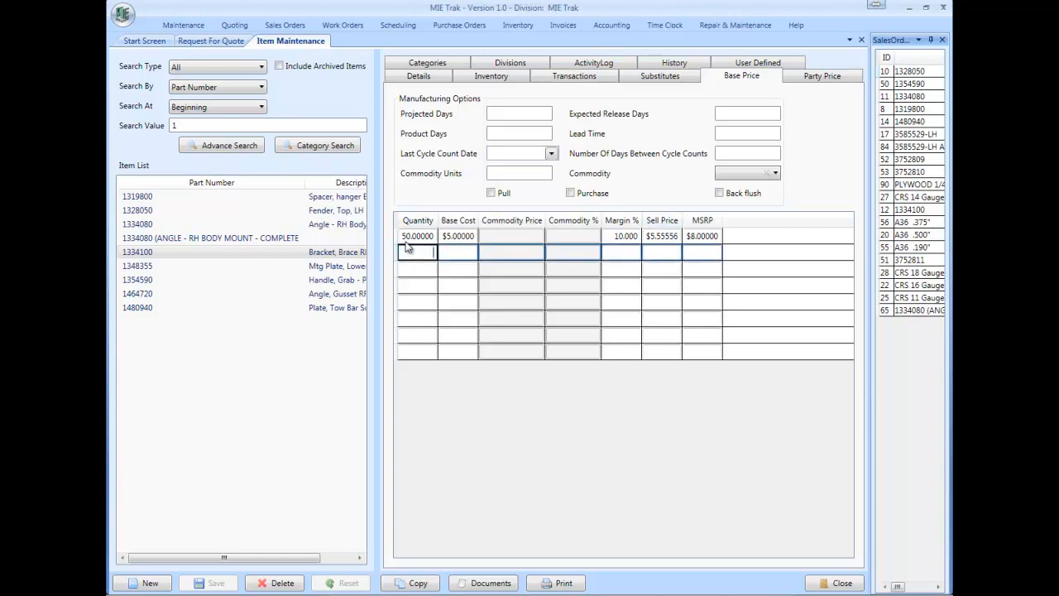
pyautogui.click(407, 236)
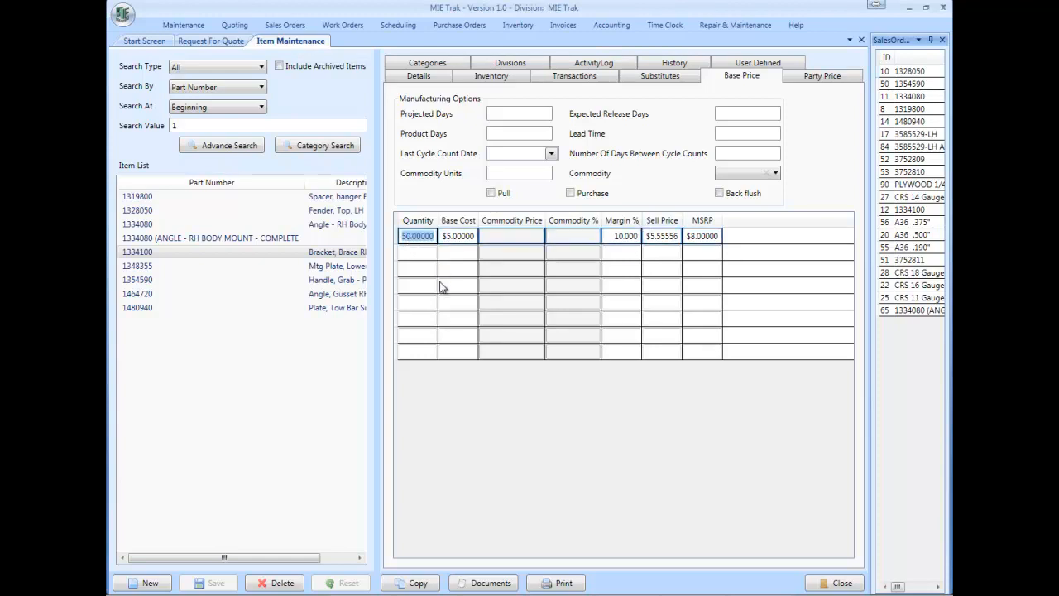
pyautogui.click(460, 238)
pyautogui.click(617, 237)
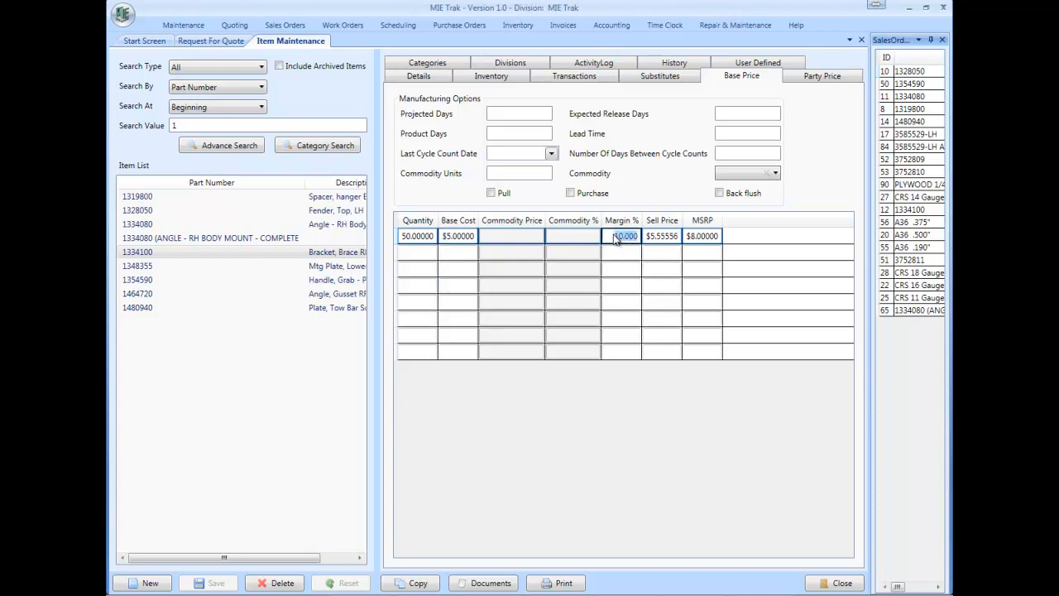
pyautogui.click(674, 239)
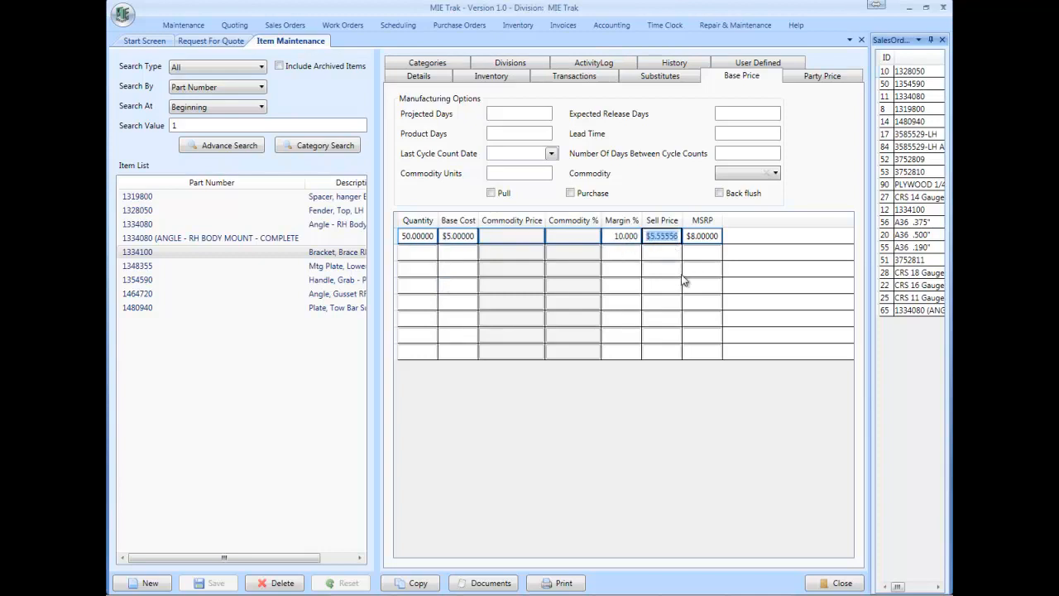
pyautogui.click(702, 236)
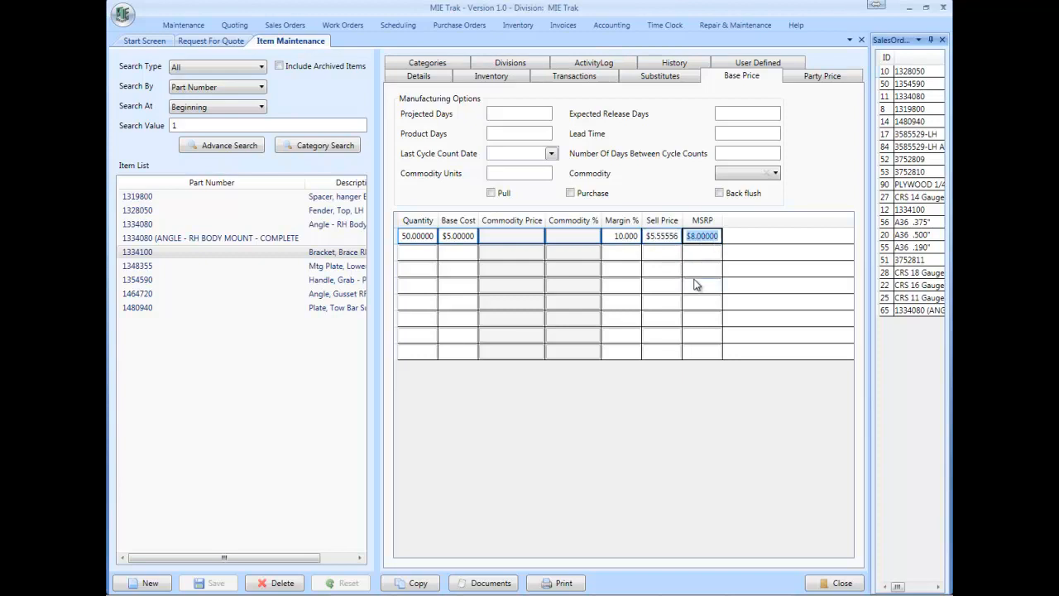
# Step: Add a base price break for quantity 500 with base cost 4.25, margin 10 and MSRP 8, then save the item
pyautogui.click(418, 253)
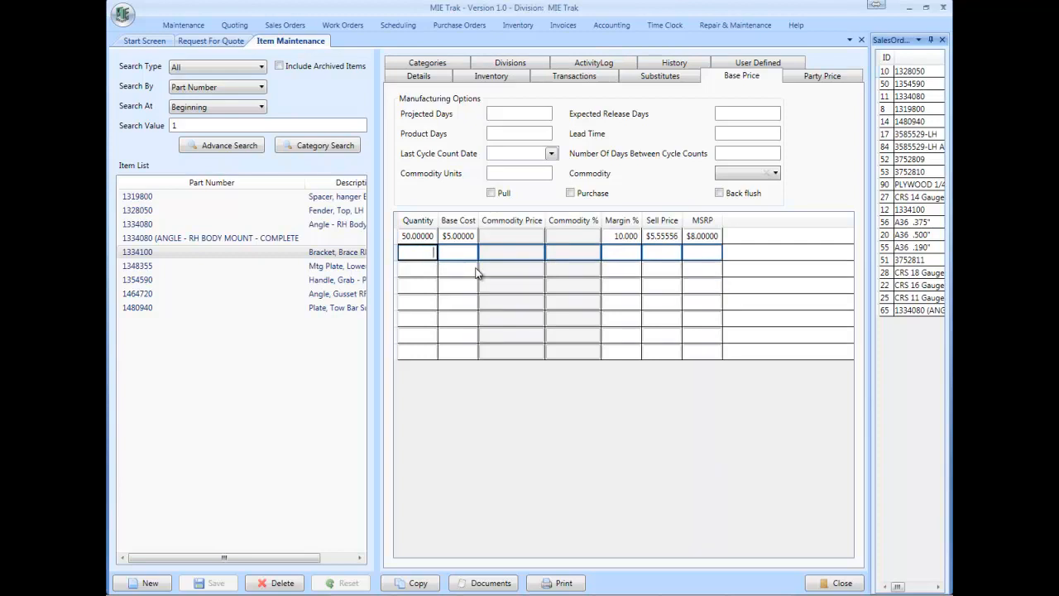
pyautogui.write('500')
pyautogui.press('Tab')
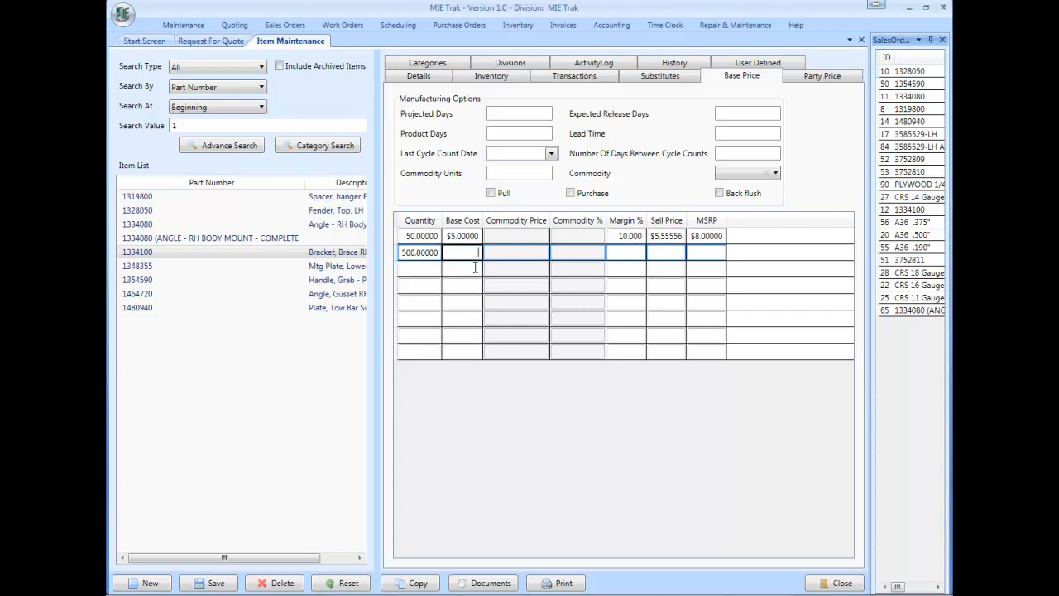
pyautogui.write('4.25')
pyautogui.press('Tab')
pyautogui.write('10')
pyautogui.press('Tab')
pyautogui.press('Tab')
pyautogui.write('7')
pyautogui.press('BackSpace')
pyautogui.write('8')
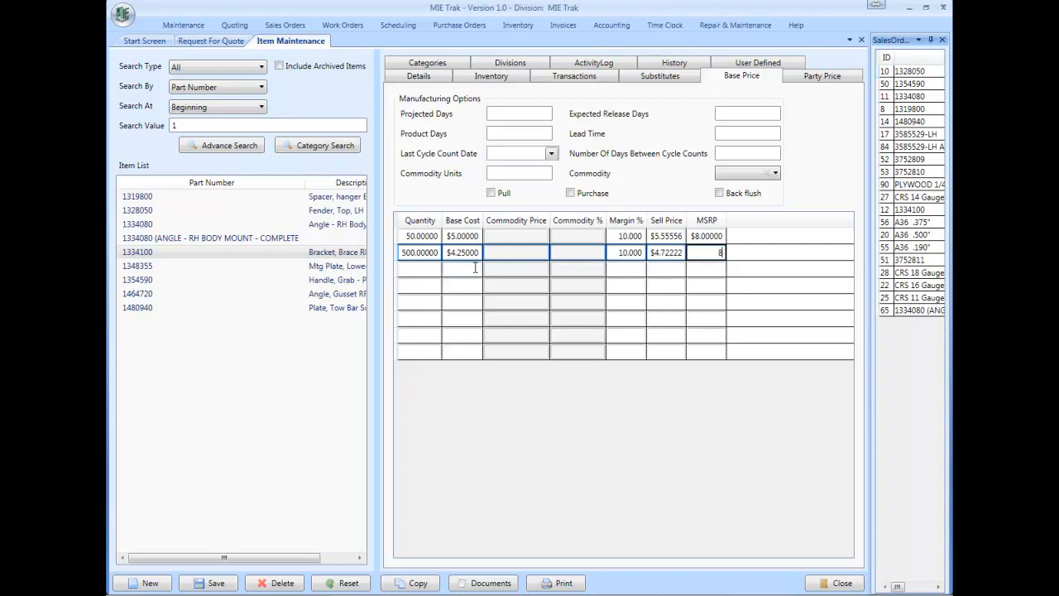
pyautogui.press('Tab')
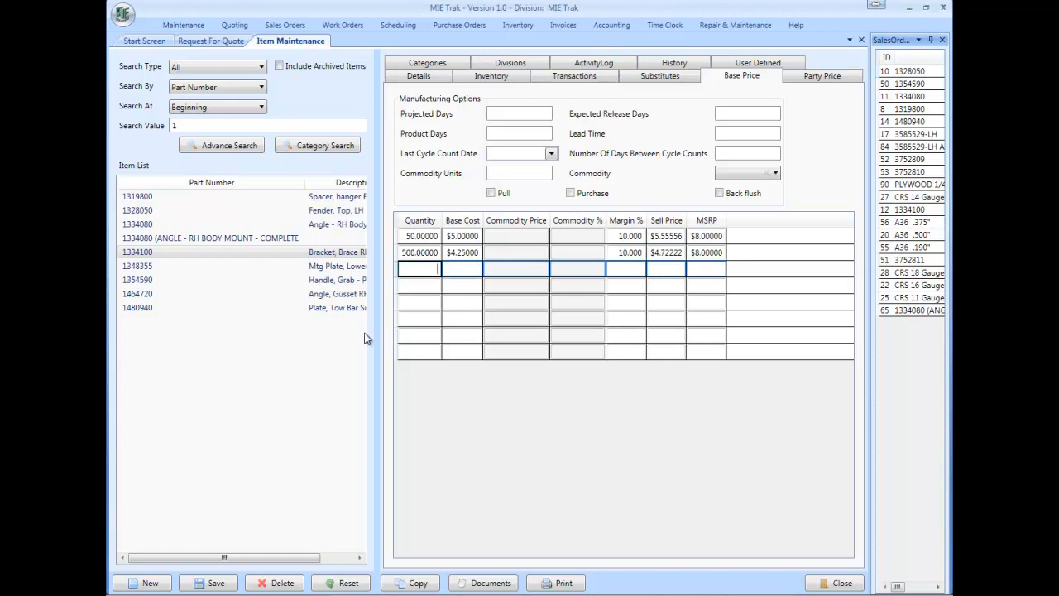
pyautogui.click(211, 582)
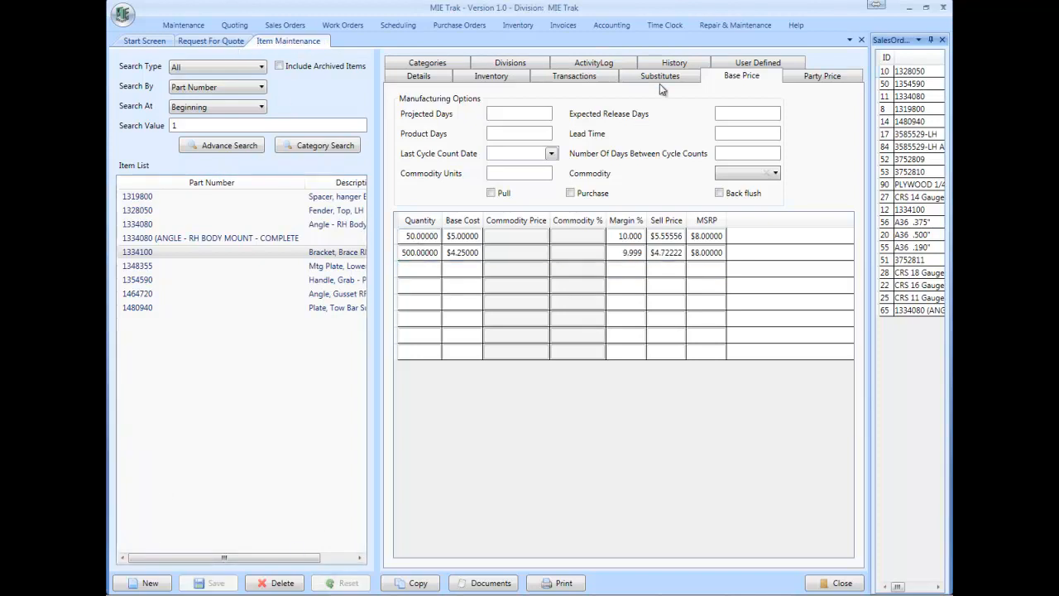
# Step: Add part 1334100, Bracket, Brace RH, to RFQ 28 as a line item by searching its part number
pyautogui.click(416, 76)
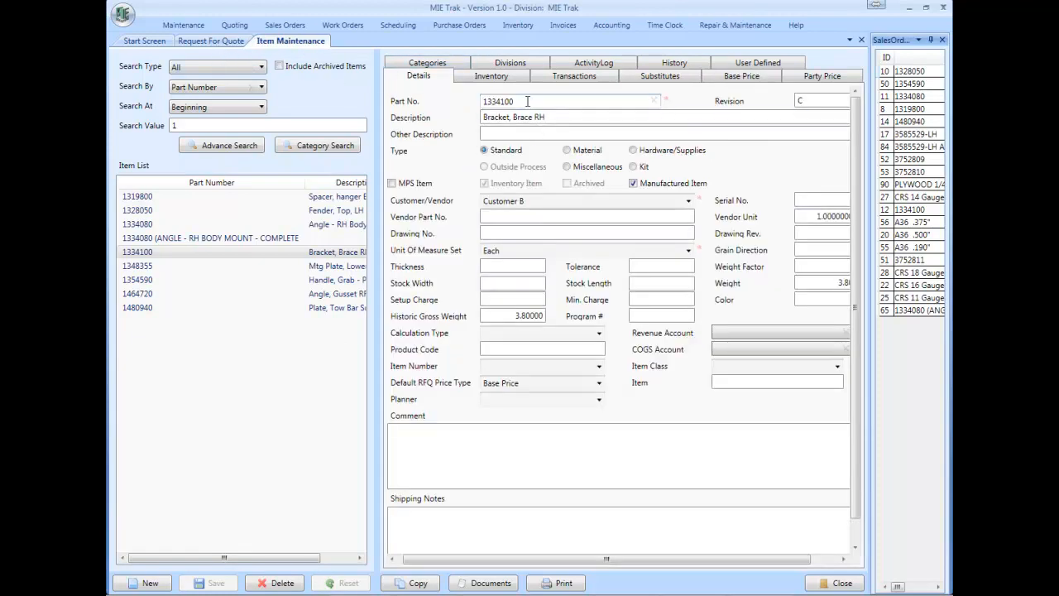
pyautogui.moveTo(518, 101); pyautogui.dragTo(450, 102)
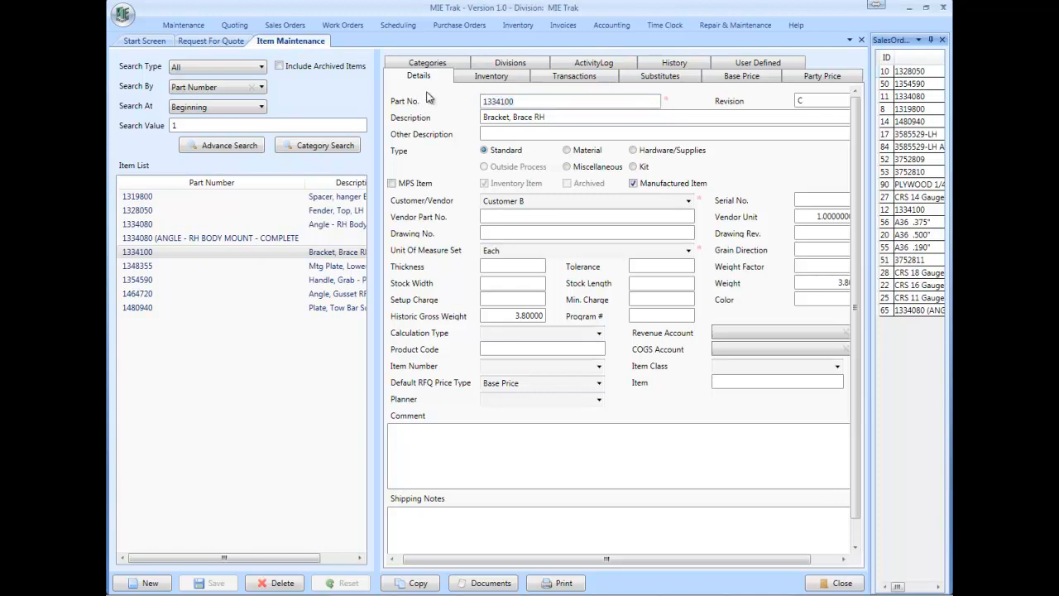
pyautogui.click(222, 41)
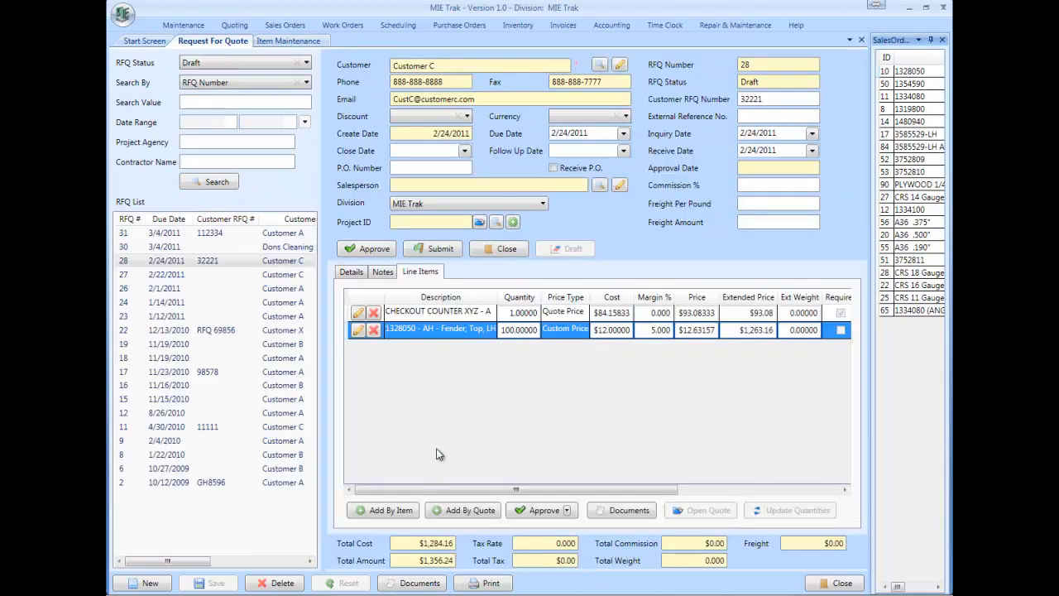
pyautogui.click(389, 511)
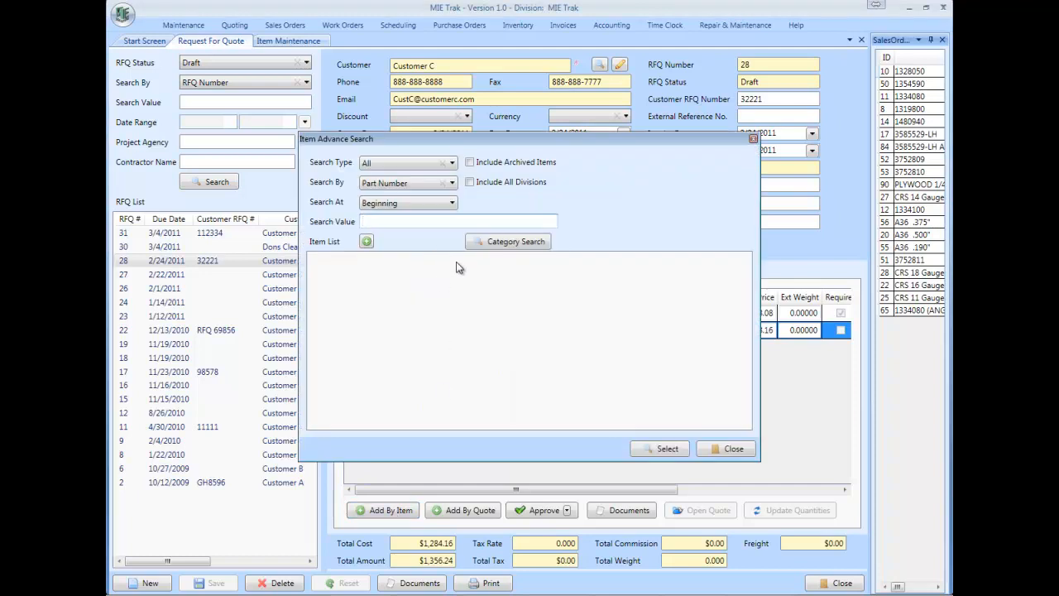
pyautogui.write('13')
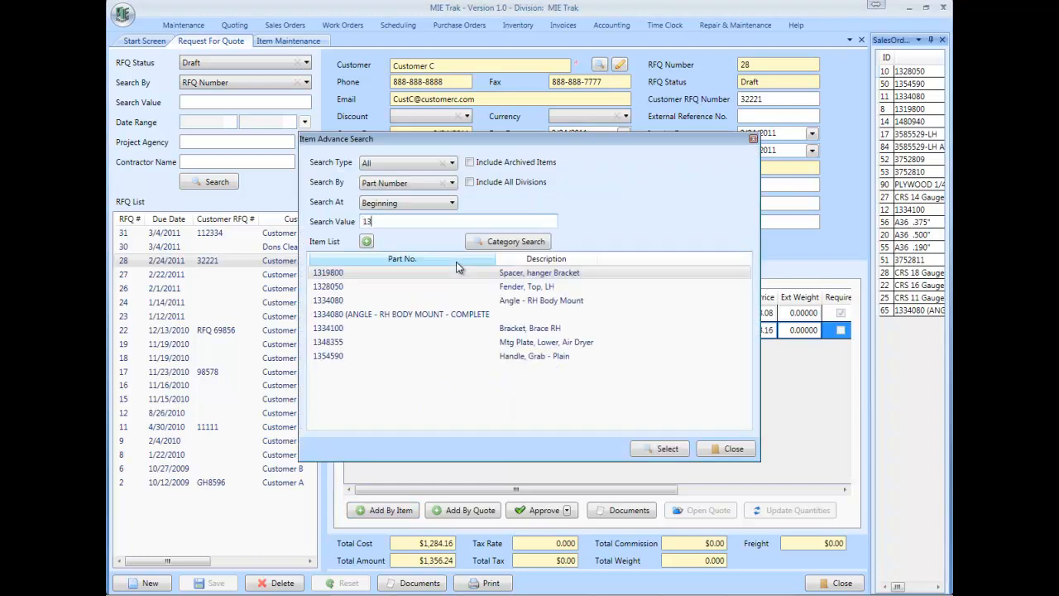
pyautogui.write('34')
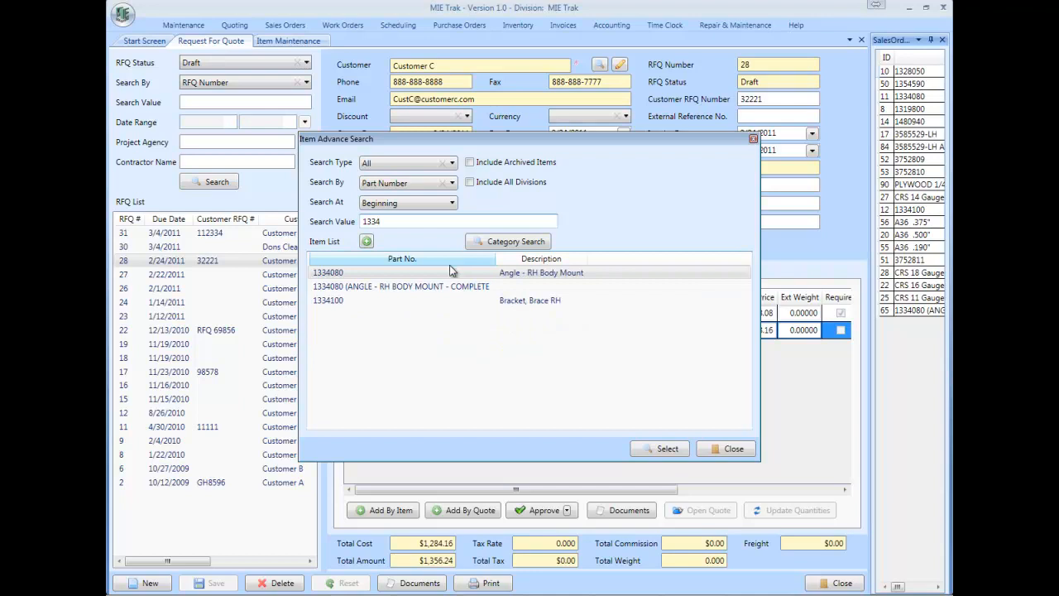
pyautogui.click(362, 302)
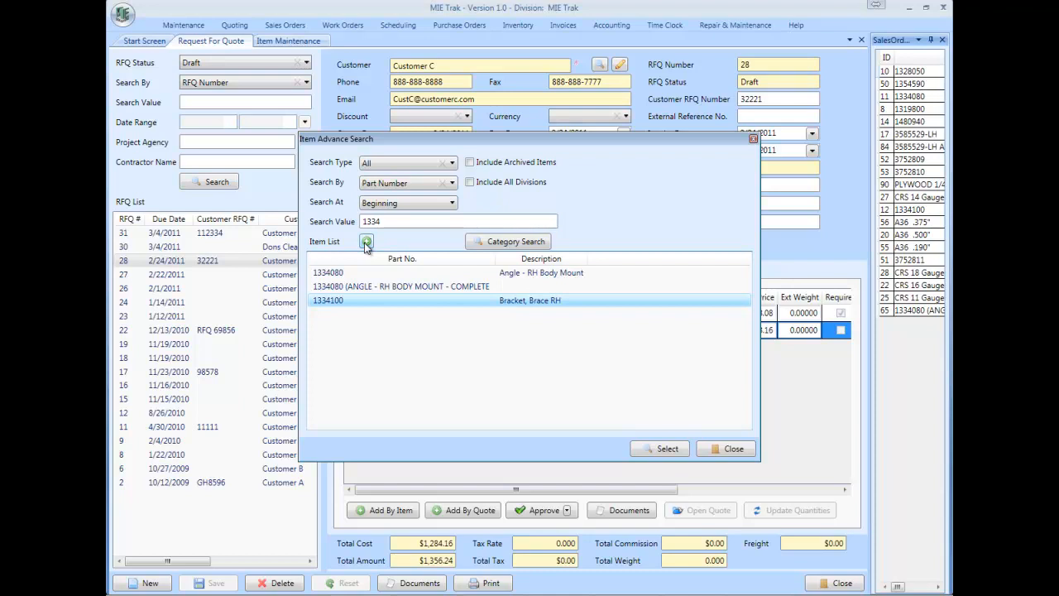
pyautogui.click(659, 451)
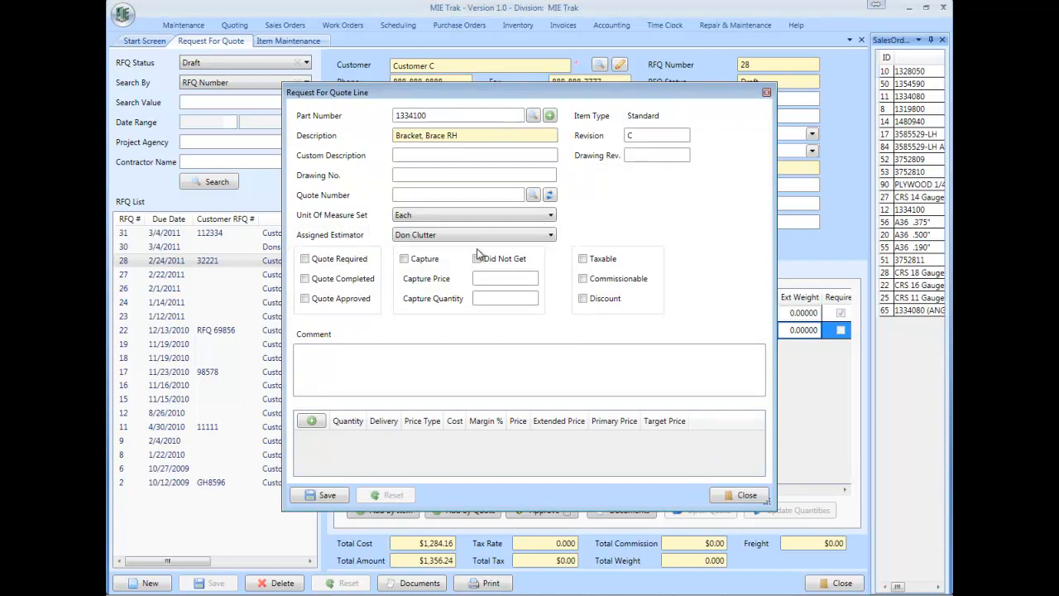
# Step: Add quantity breaks of 250, 1000 and 25 to the bracket quote line
pyautogui.click(312, 422)
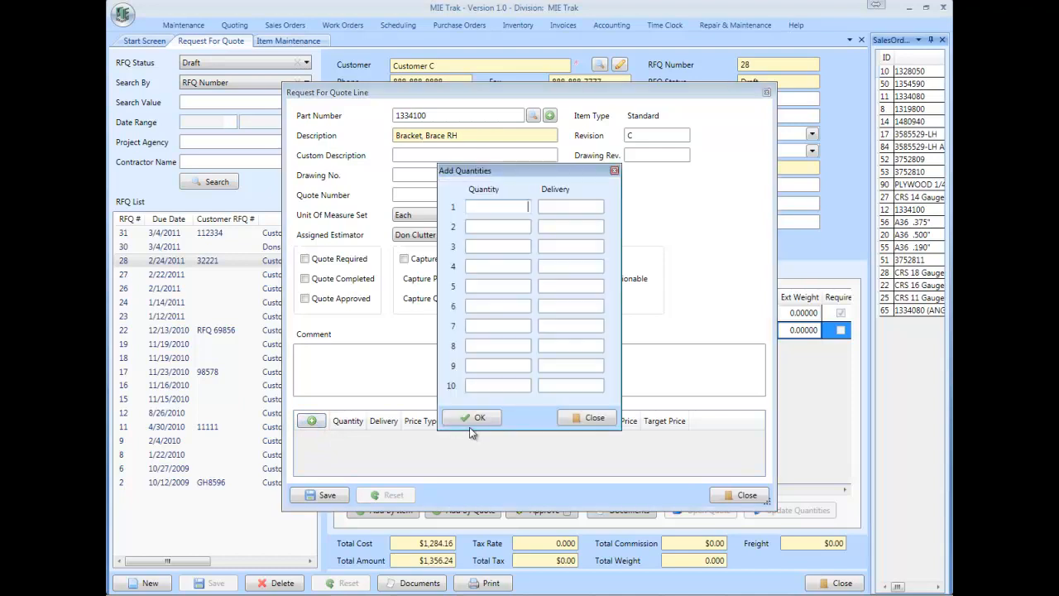
pyautogui.write('250')
pyautogui.press('Tab')
pyautogui.press('Tab')
pyautogui.write('1000')
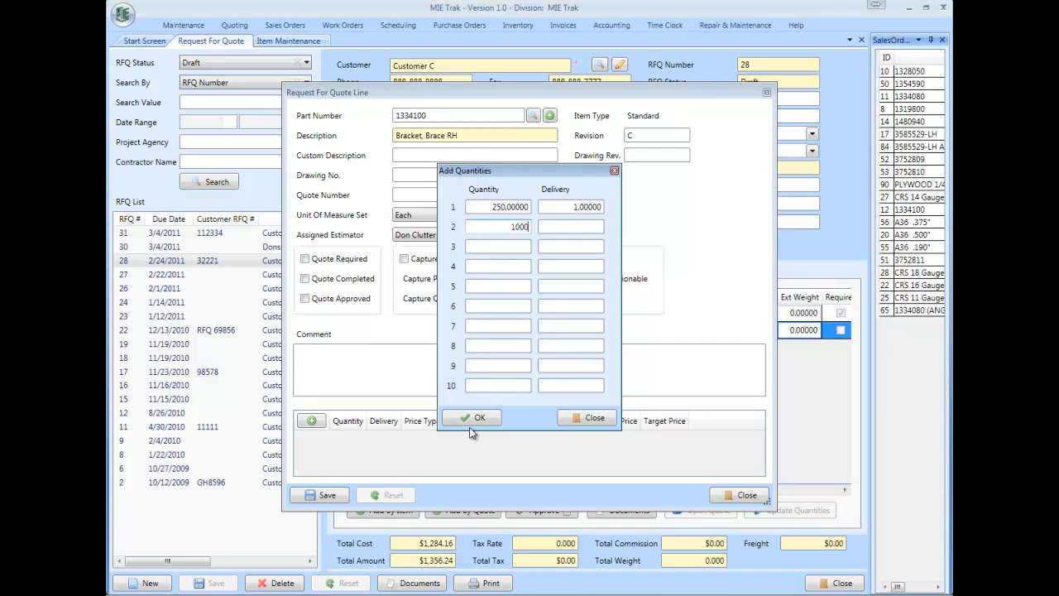
pyautogui.press('Tab')
pyautogui.press('Tab')
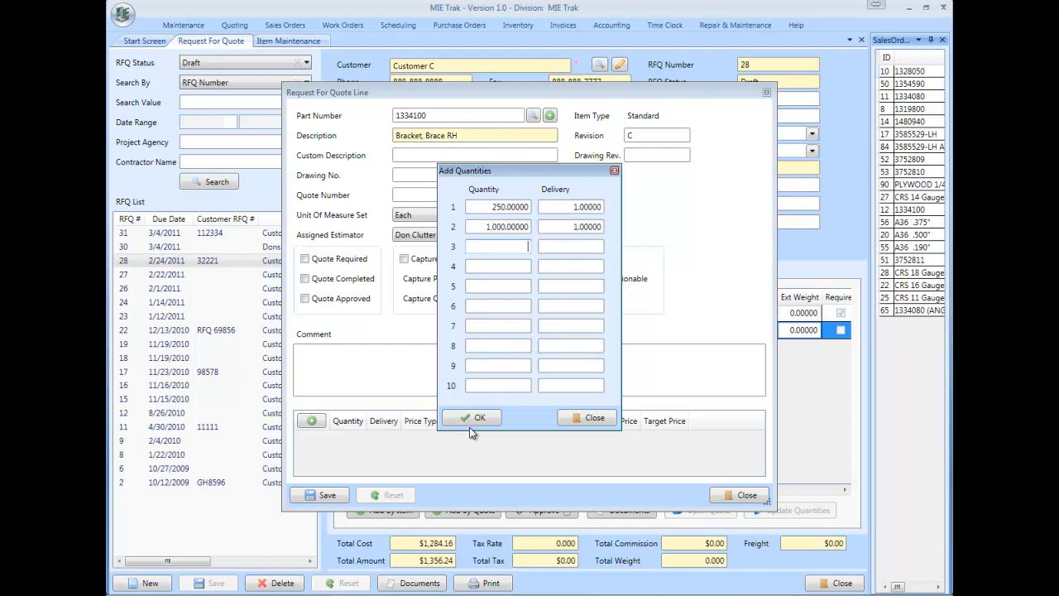
pyautogui.write('25')
pyautogui.press('Tab')
pyautogui.press('Tab')
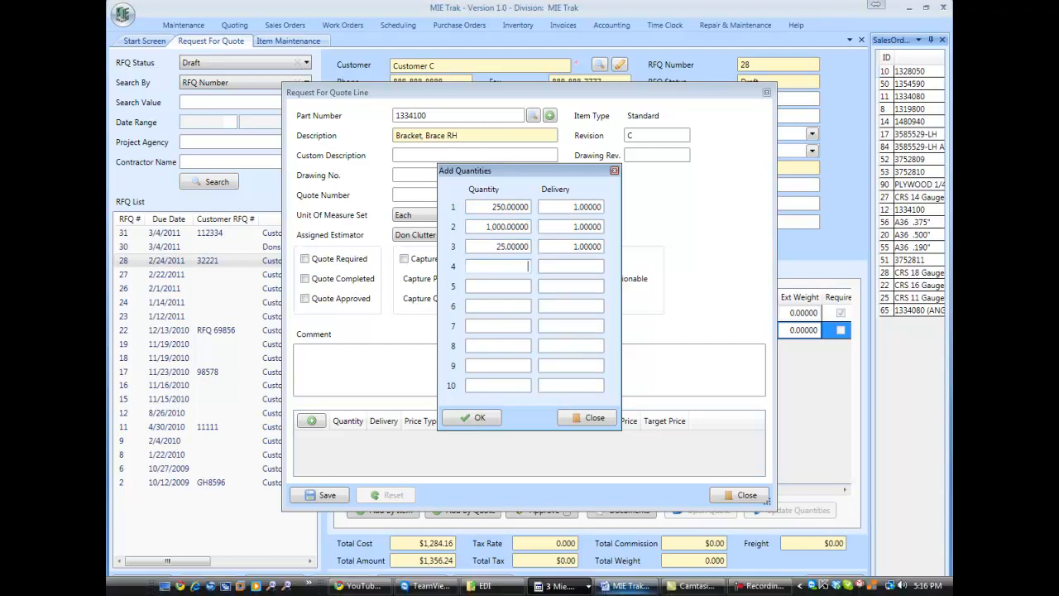
pyautogui.click(481, 418)
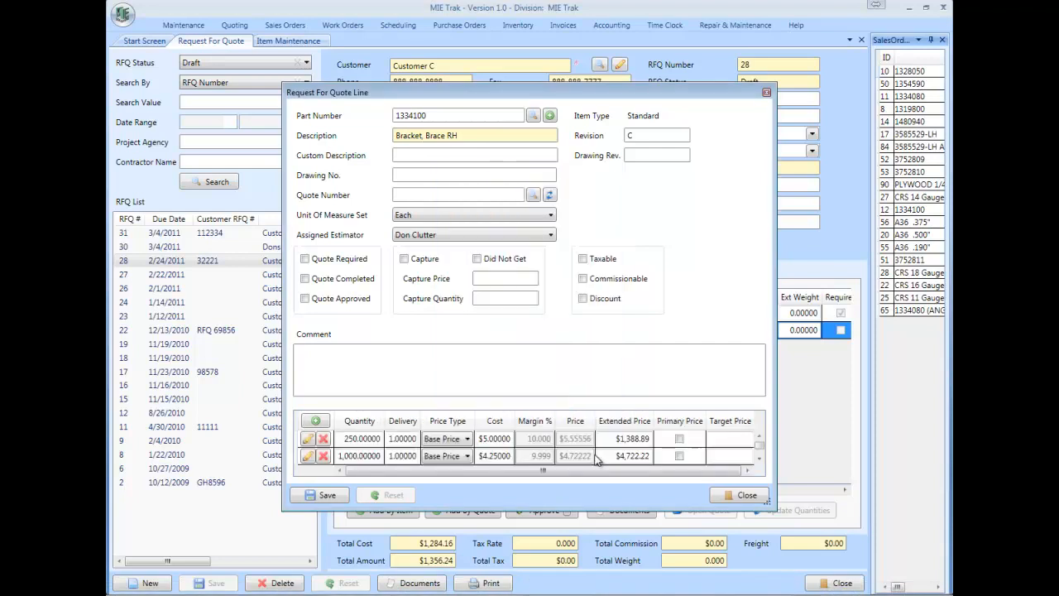
# Step: Sort the quote line's quantity breaks by quantity and save the line
pyautogui.click(760, 457)
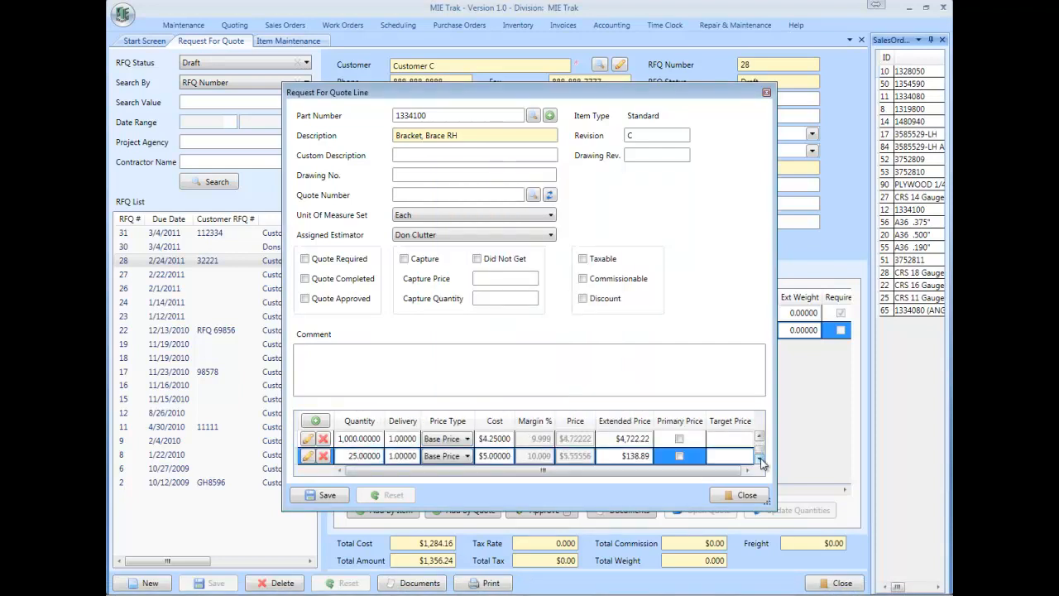
pyautogui.click(760, 439)
pyautogui.click(359, 421)
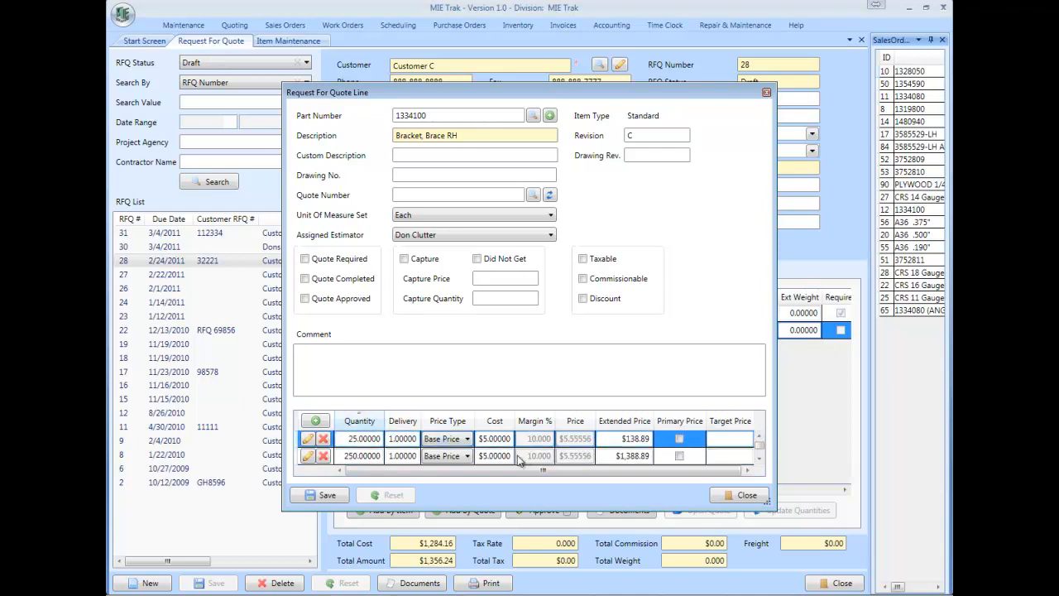
pyautogui.click(322, 495)
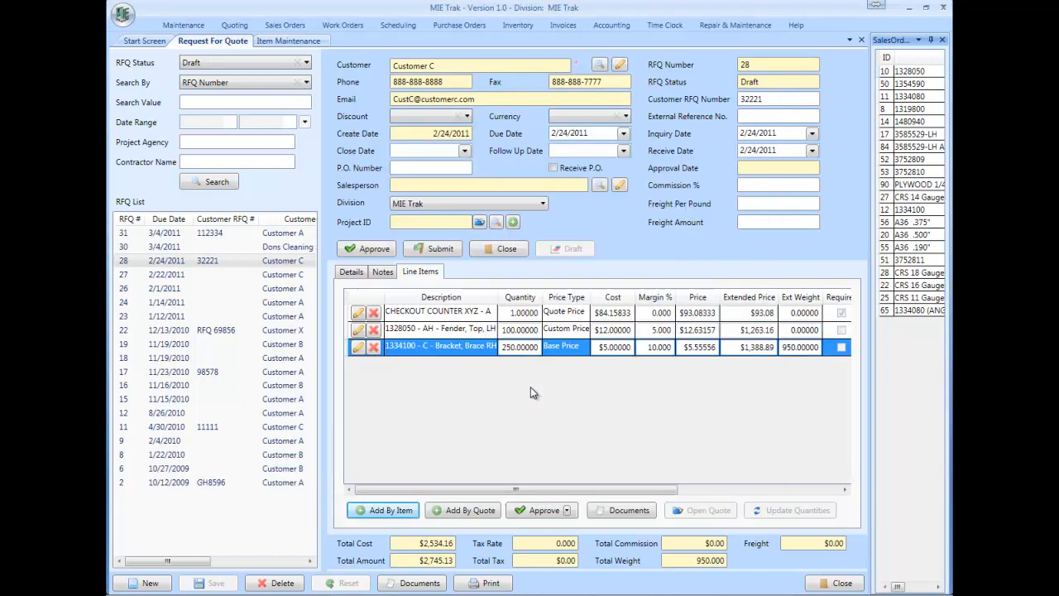
# Step: Reopen the bracket line, mark the 1,000 quantity break as the primary price, and save it
pyautogui.click(358, 348)
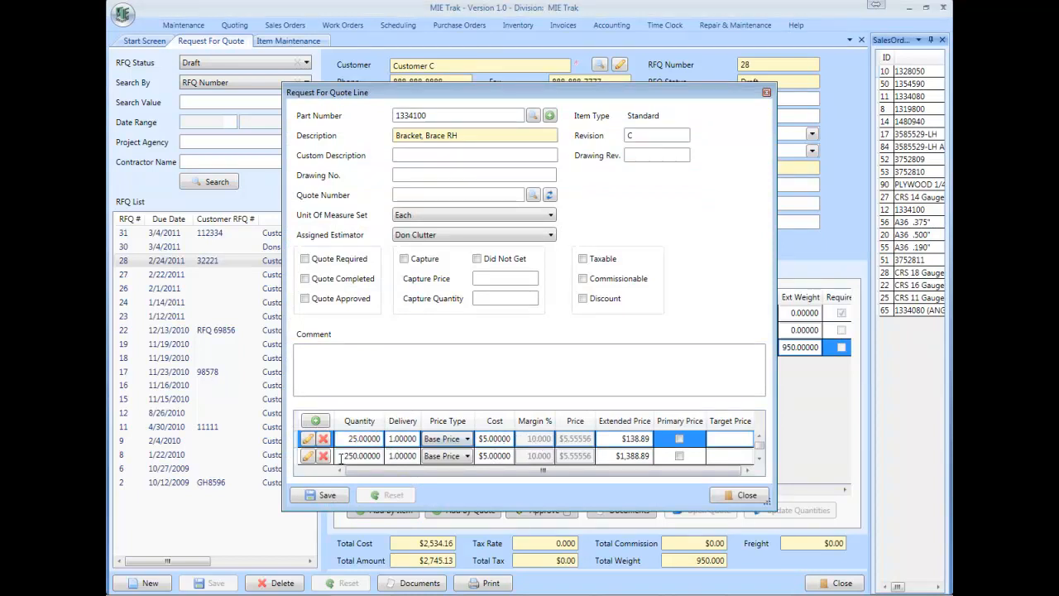
pyautogui.click(759, 459)
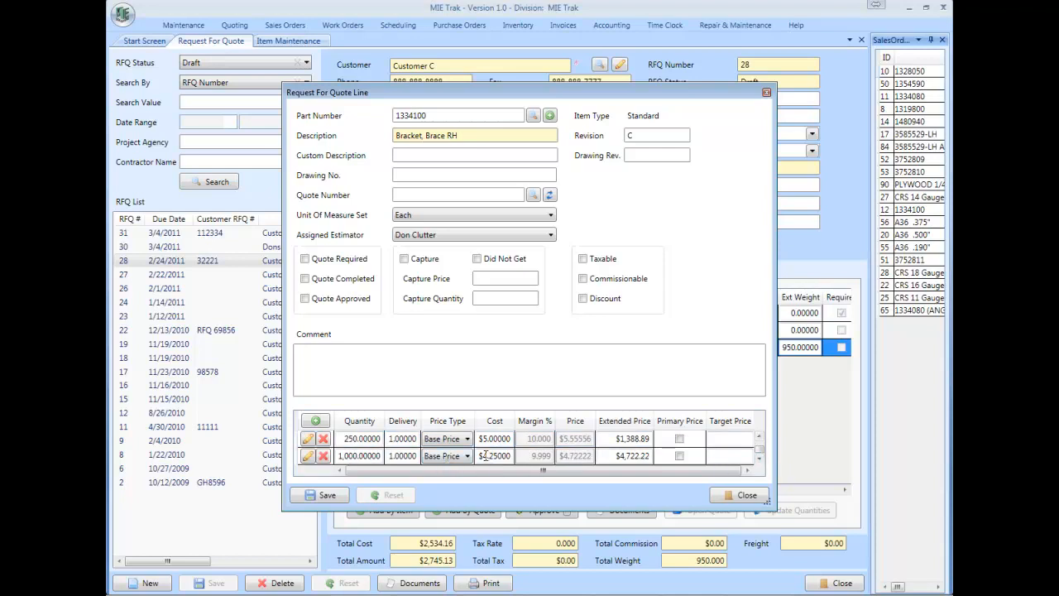
pyautogui.click(617, 456)
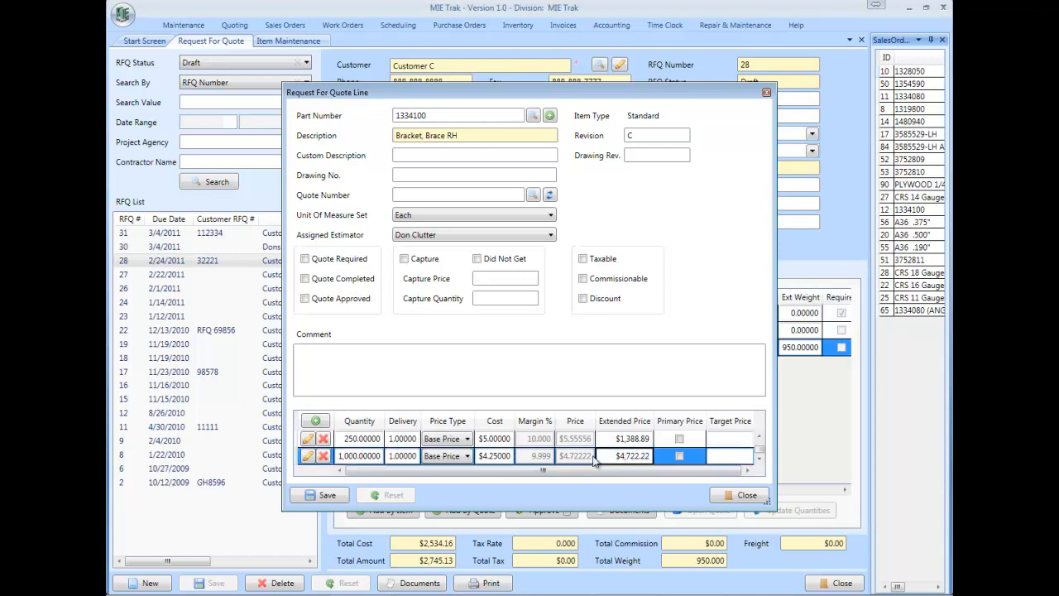
pyautogui.click(680, 455)
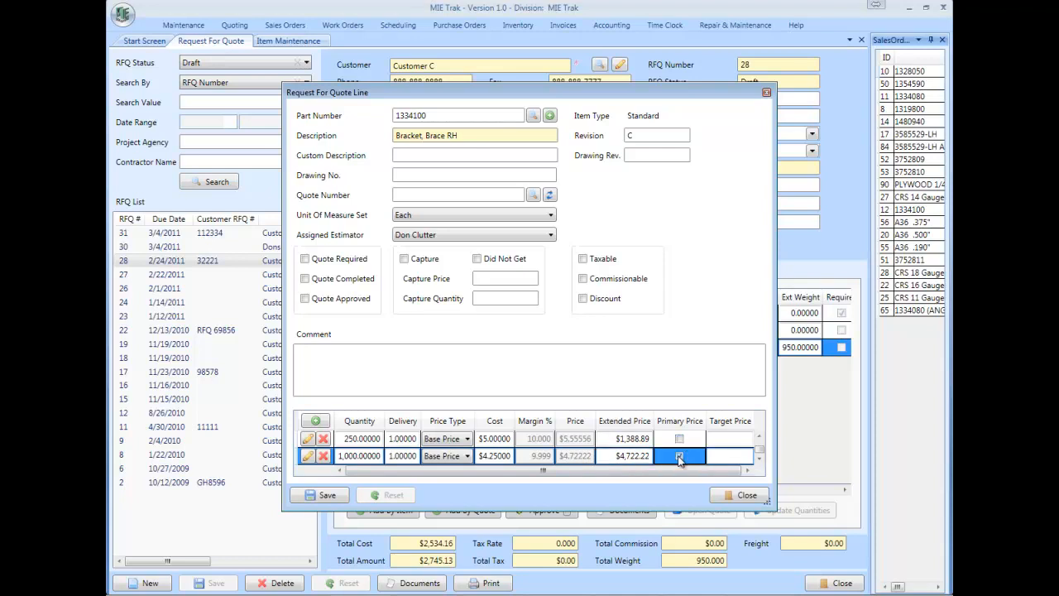
pyautogui.click(326, 494)
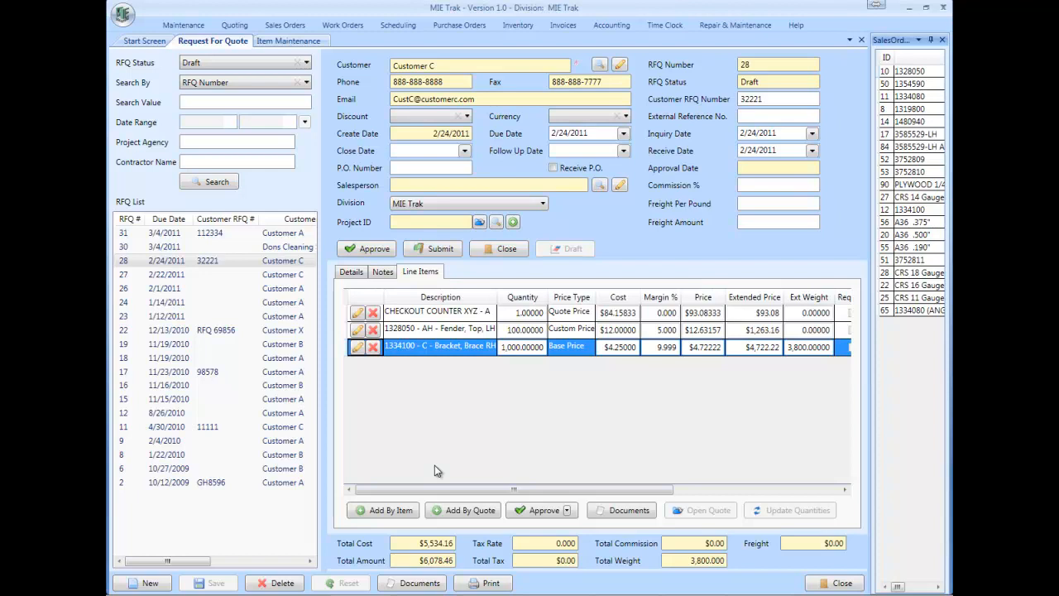
# Step: Return to the bracket item record and view its base price and party price tabs
pyautogui.click(280, 43)
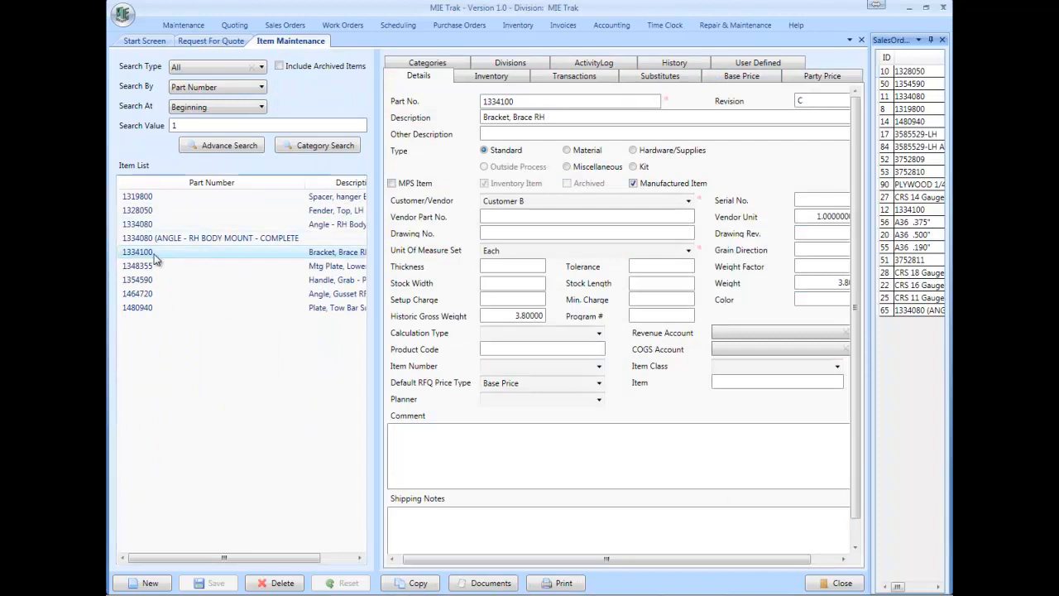
pyautogui.click(744, 76)
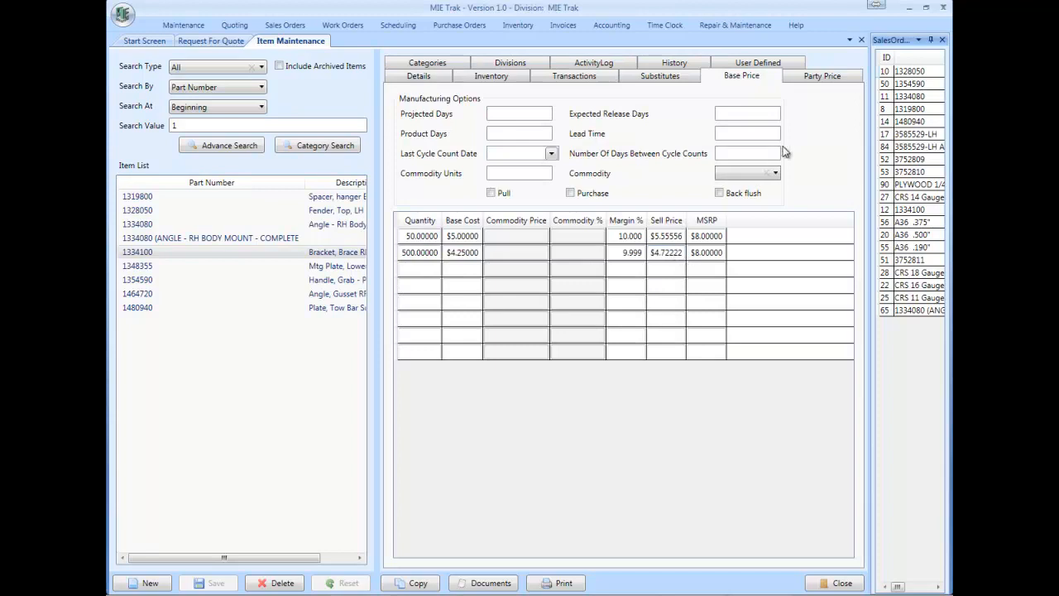
pyautogui.click(816, 79)
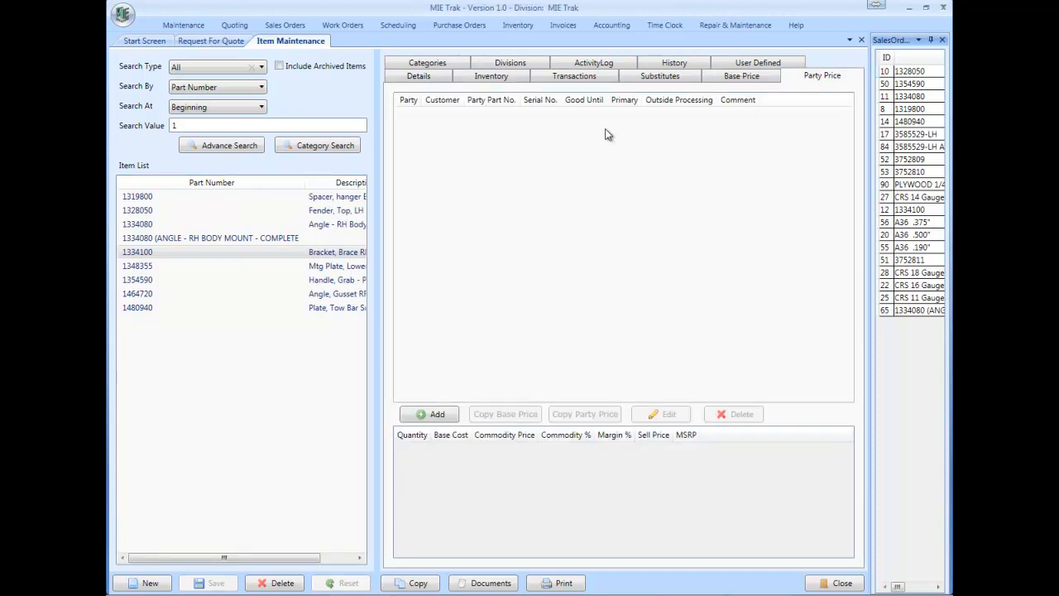